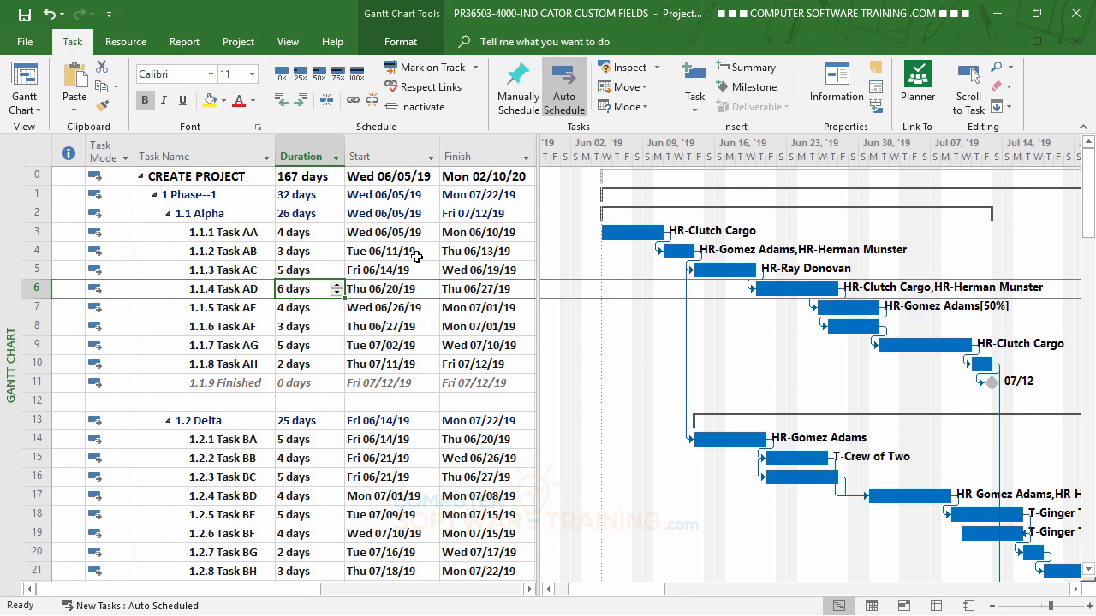
- Insert a Work column in the task table directly before the Start column
right_click(369, 156)
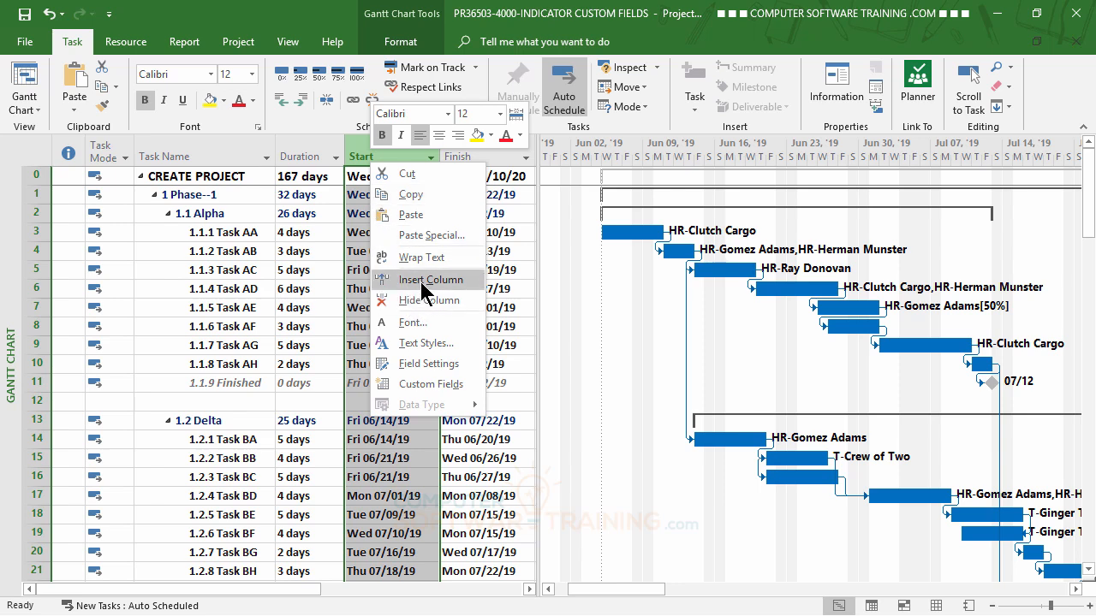
left_click(422, 279)
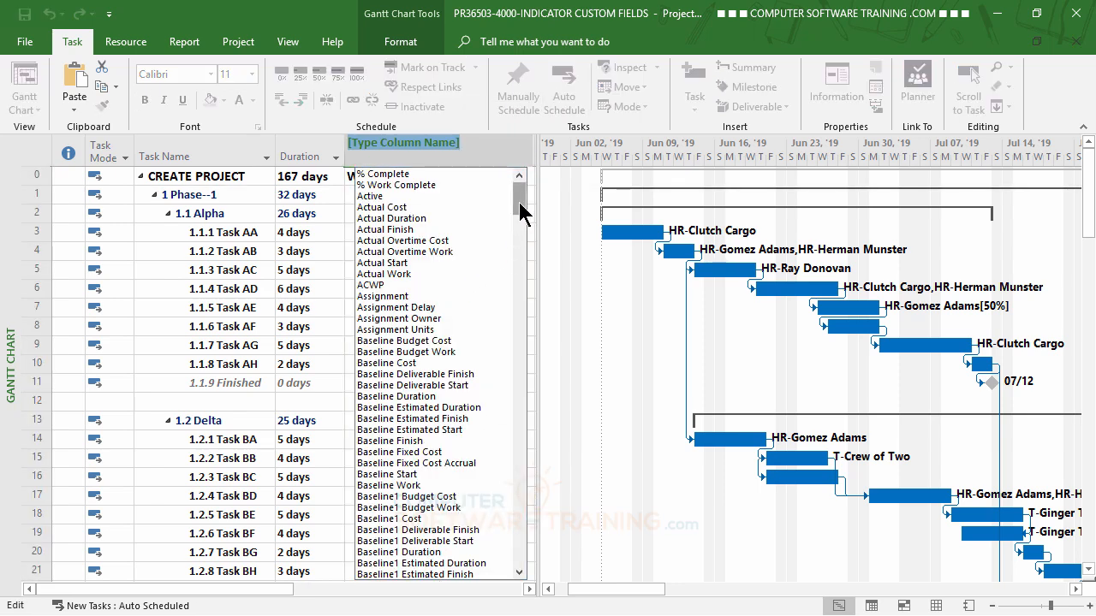
left_click_drag(521, 213, 533, 574)
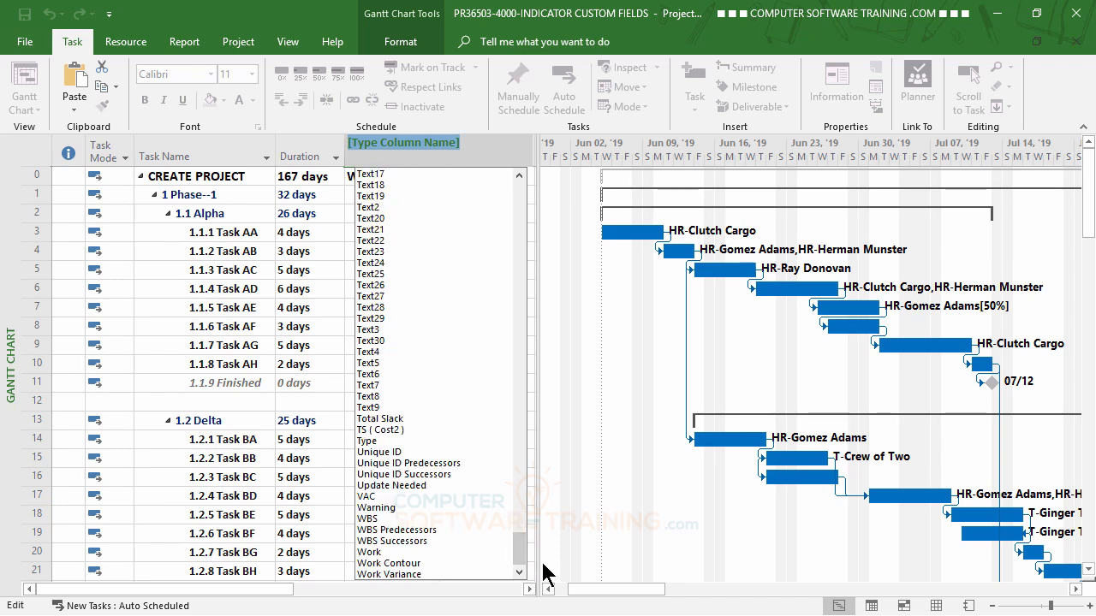
left_click(372, 554)
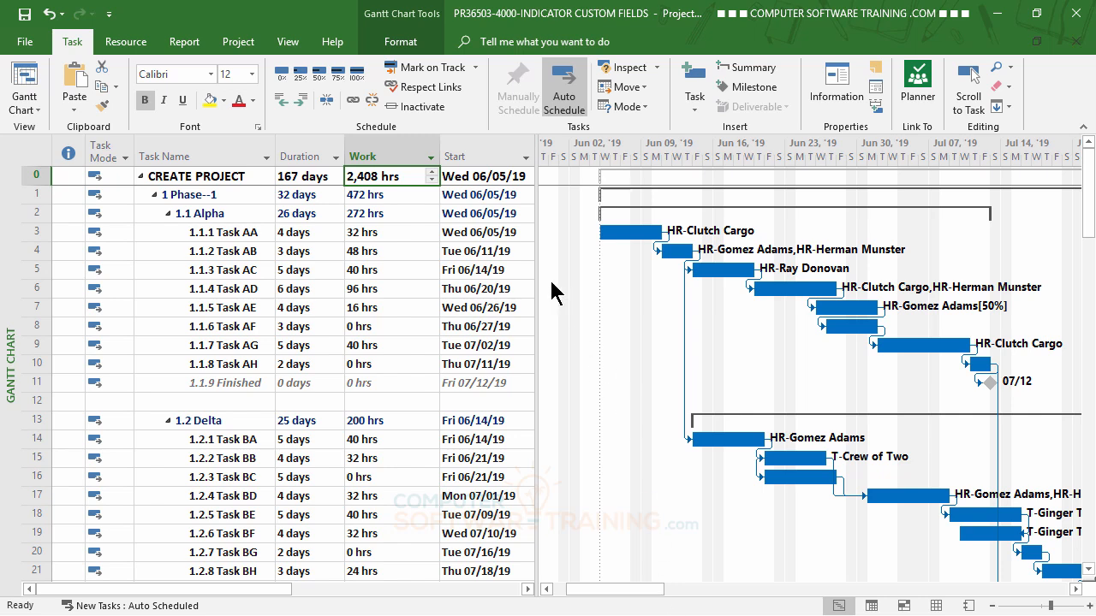
- Insert a Cost column in the task table between the Work and Start columns
right_click(470, 150)
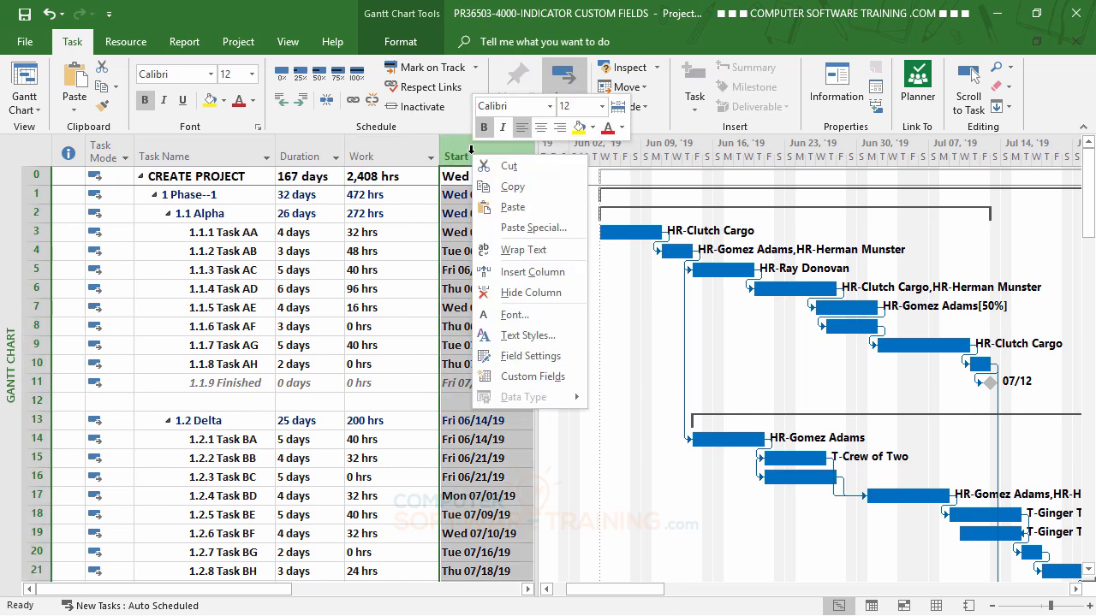
left_click(510, 273)
left_click_drag(528, 198, 533, 349)
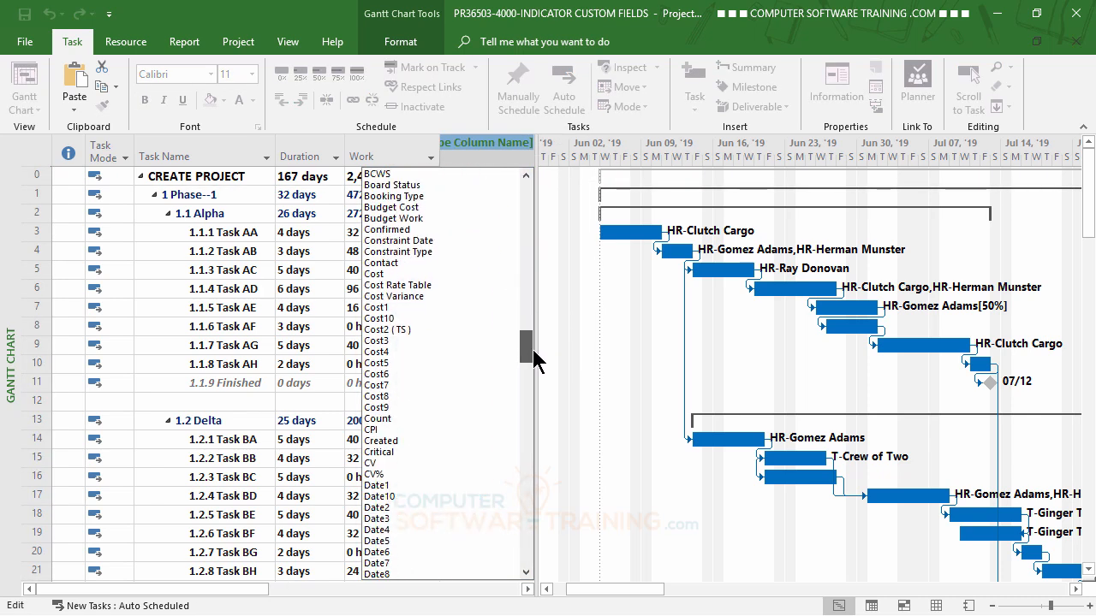
left_click(375, 275)
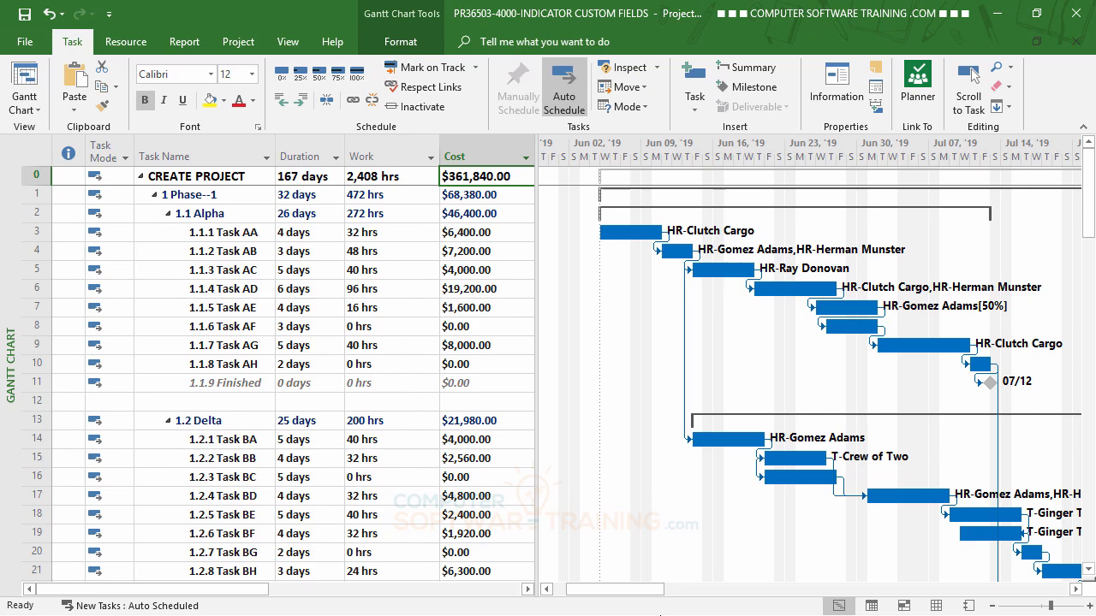
- Insert the custom field Cost4 as a new column between the Cost and Start columns
left_click(526, 589)
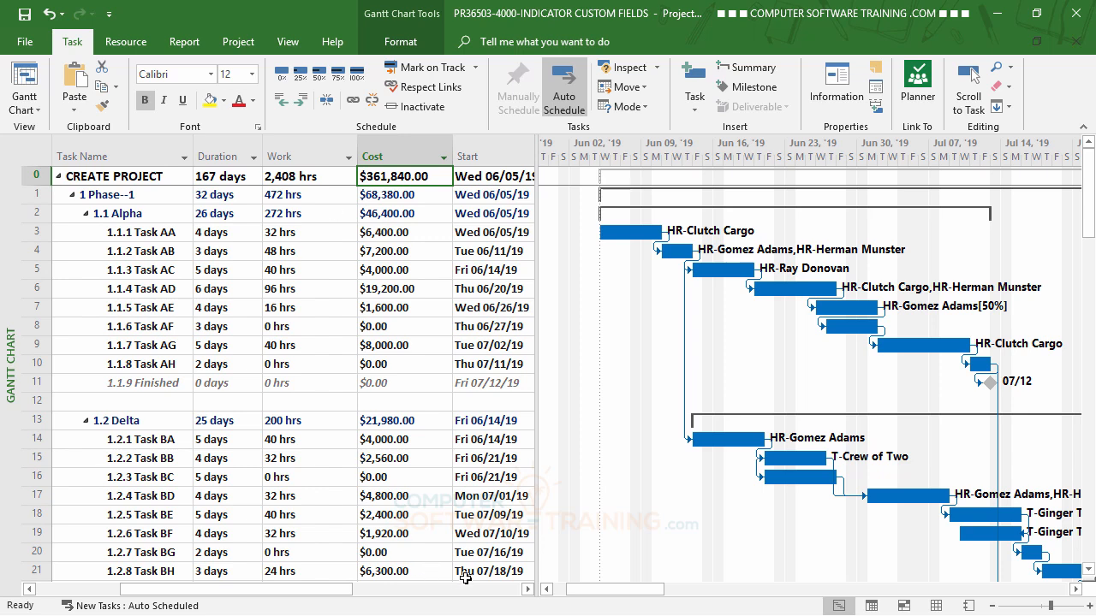
left_click(527, 589)
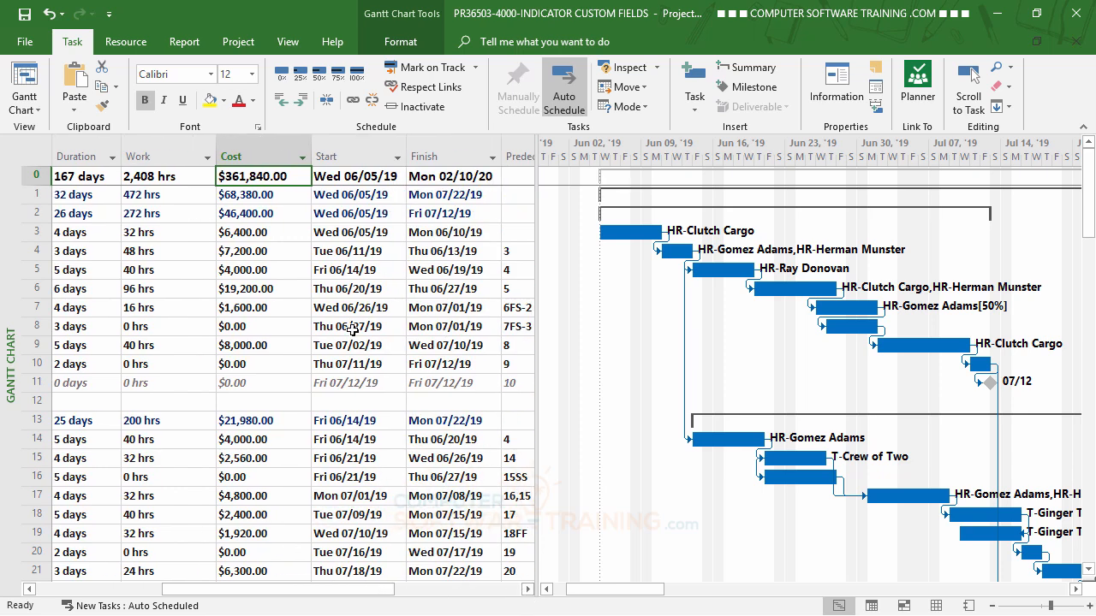
left_click(343, 155)
right_click(345, 155)
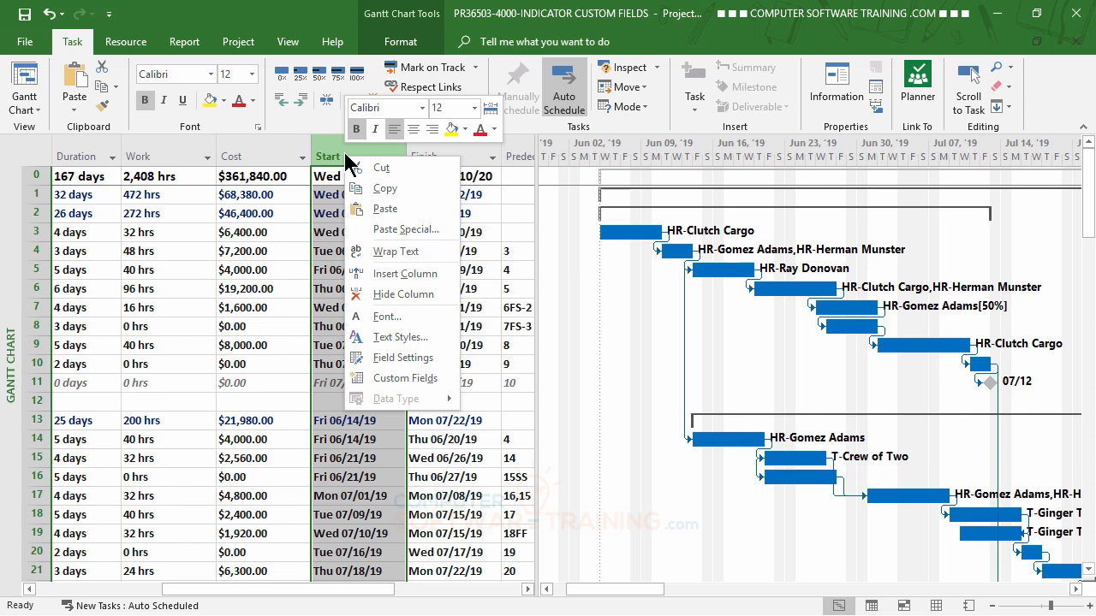
left_click(402, 275)
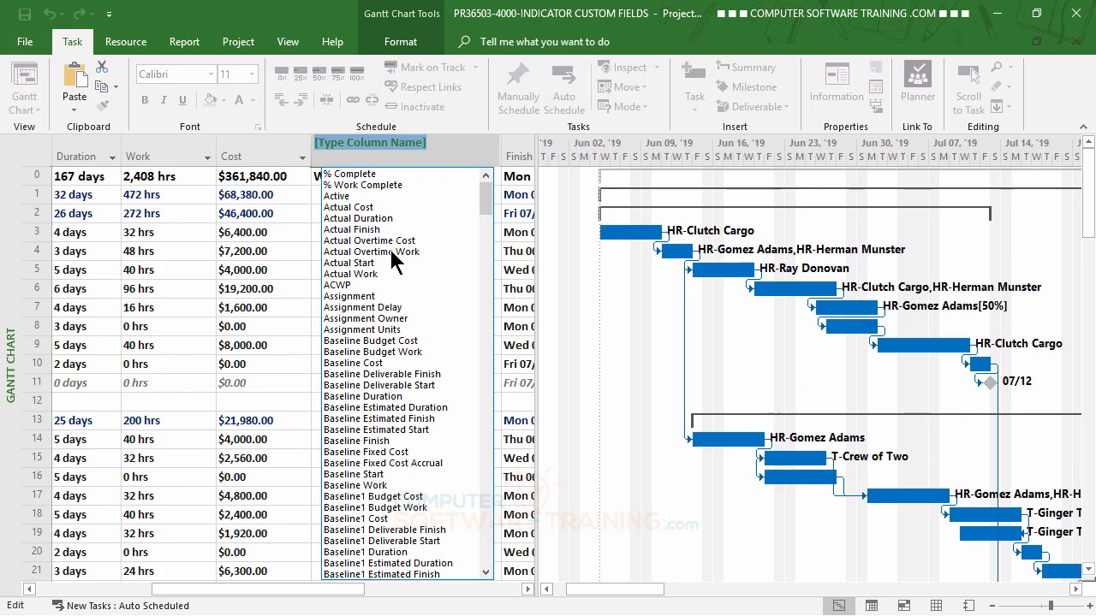
scroll(394, 255, "down", 8)
scroll(394, 254, "down", 20)
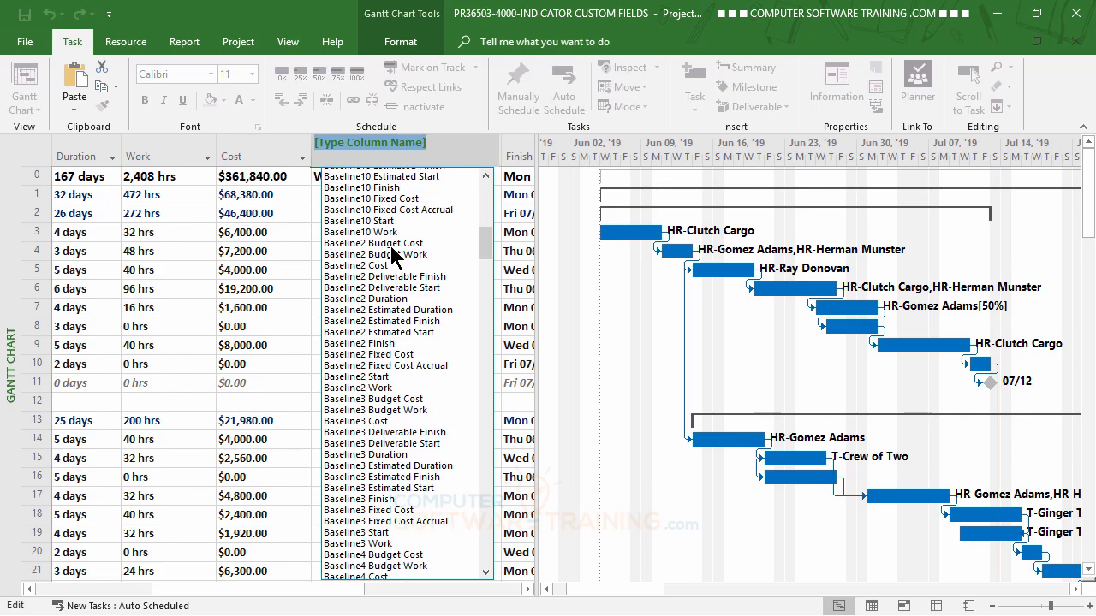
scroll(394, 254, "down", 20)
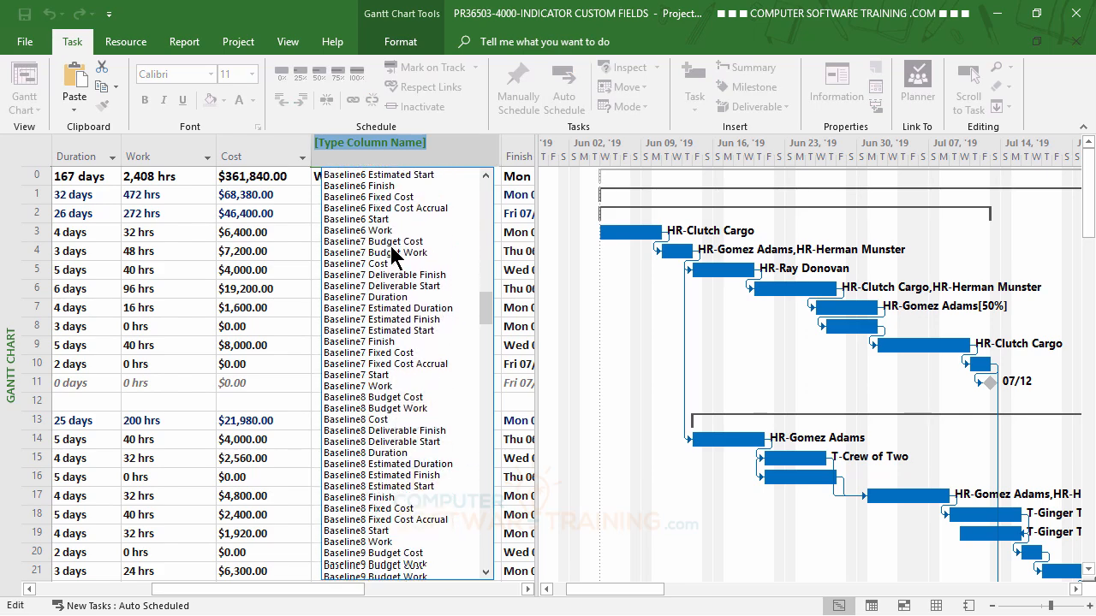
scroll(392, 254, "down", 1)
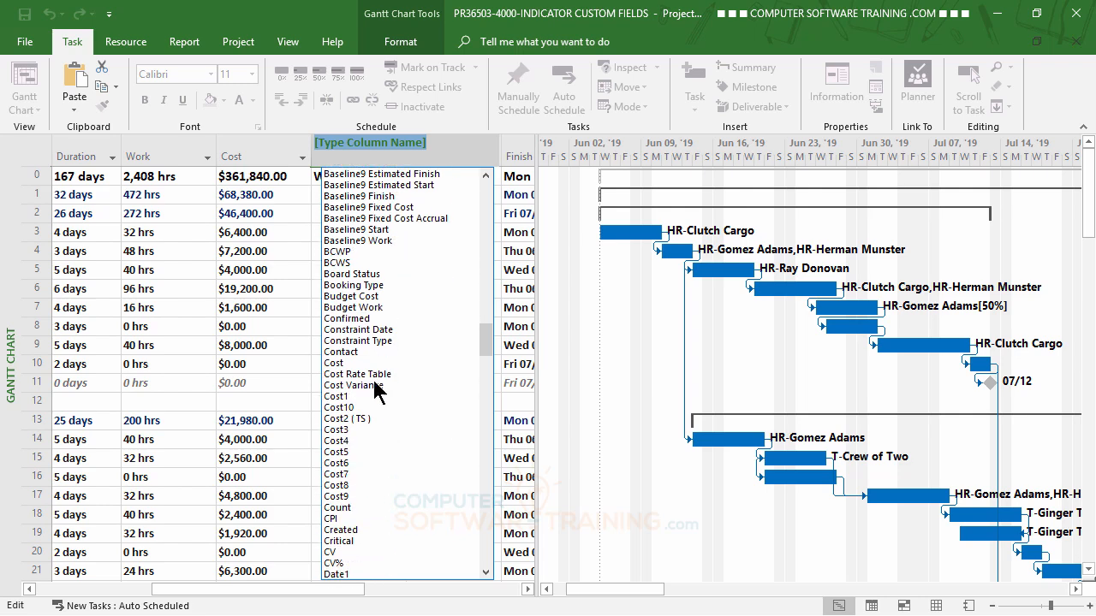
left_click(340, 443)
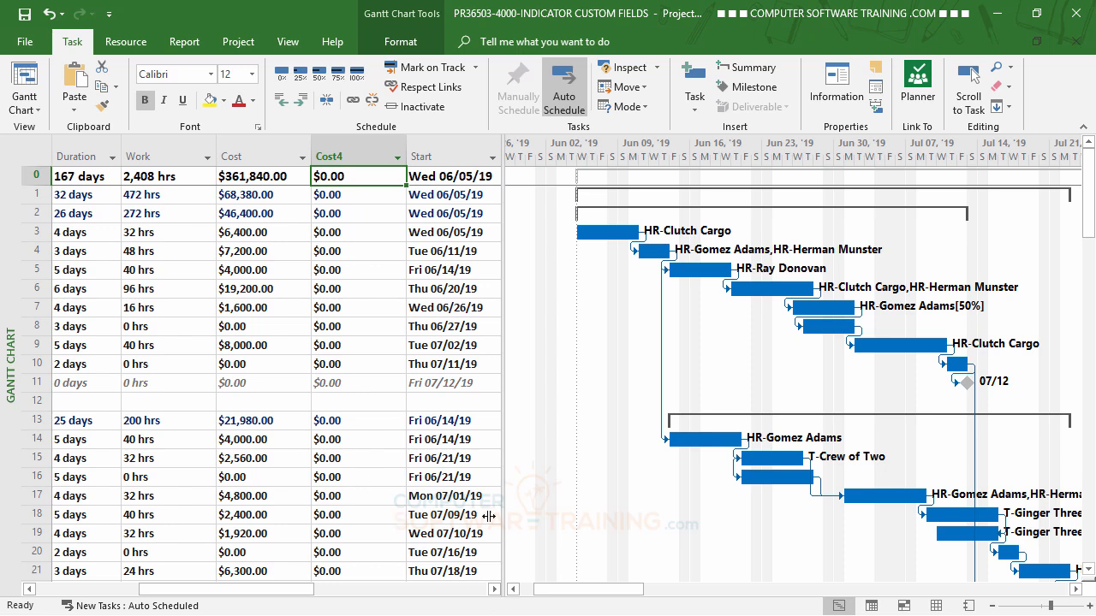
- Rename the custom field Cost4 to RET
right_click(346, 156)
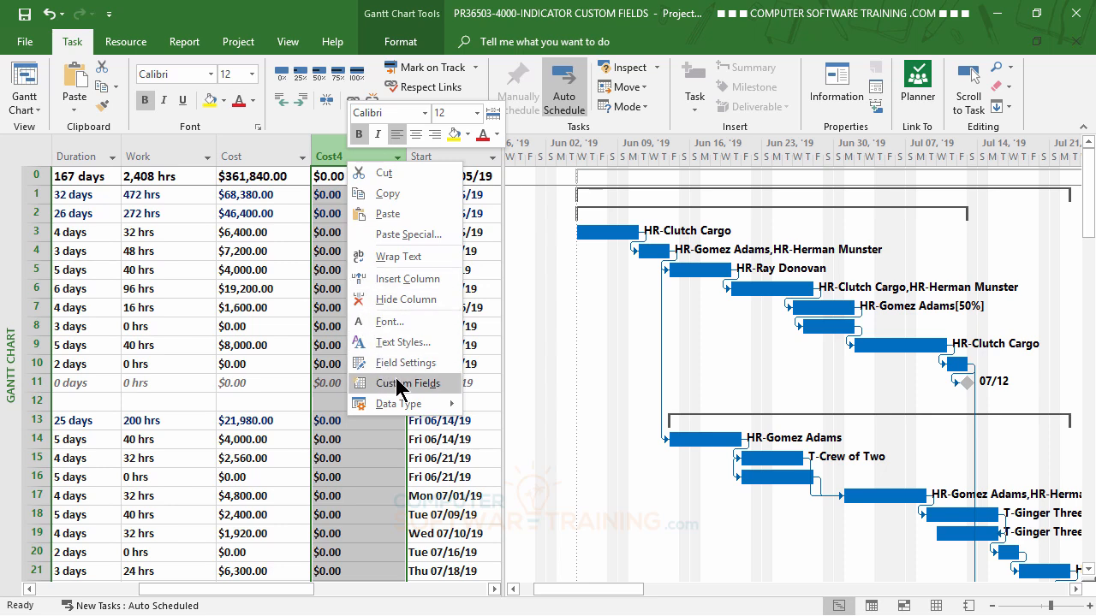
left_click(401, 385)
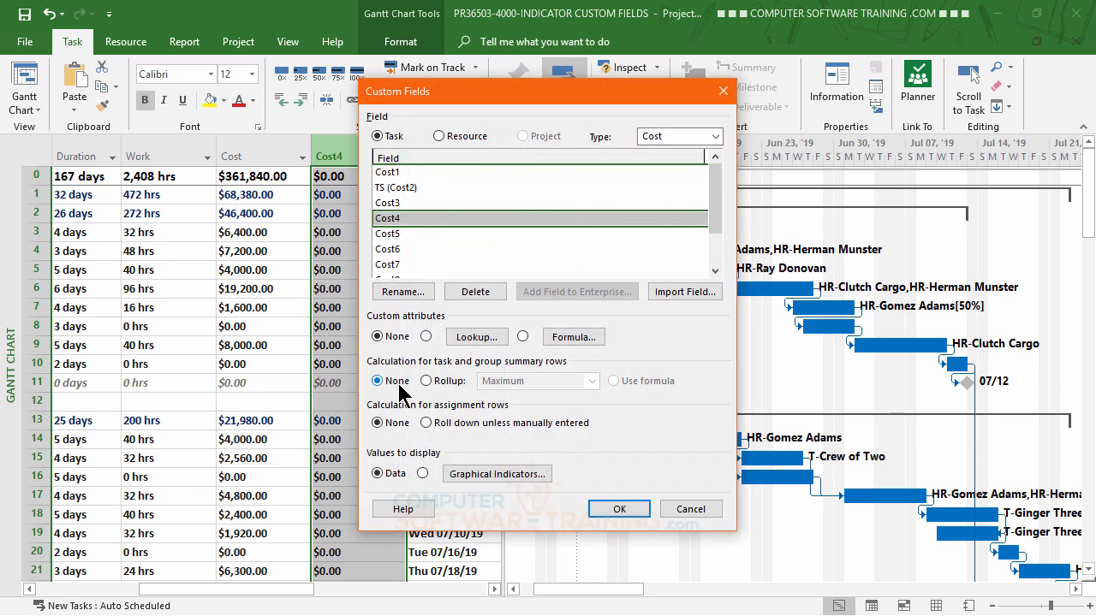
left_click(404, 292)
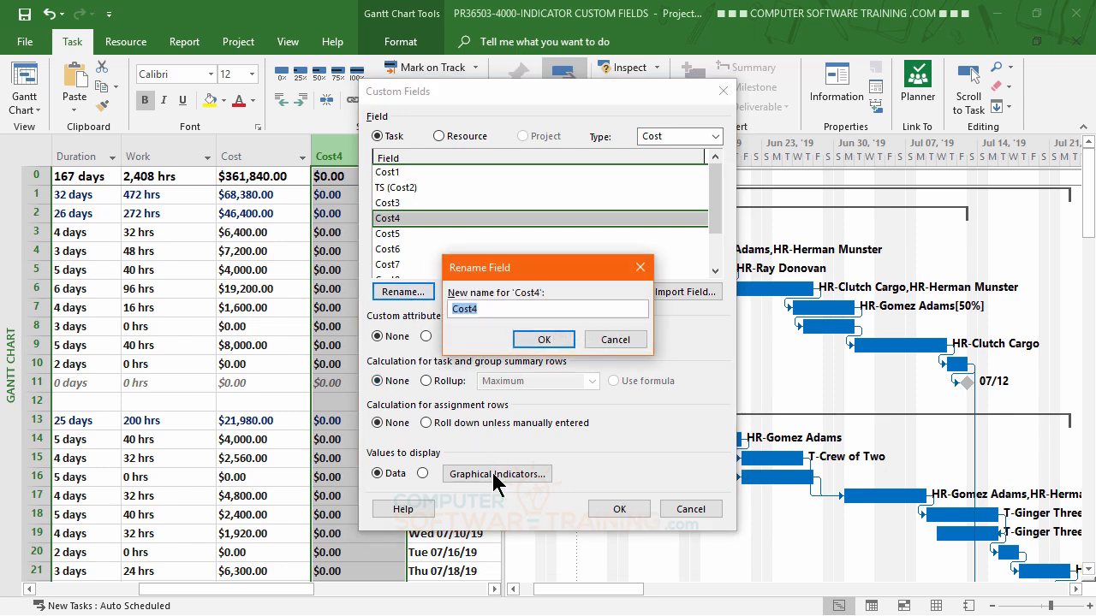
type("RET")
left_click(544, 339)
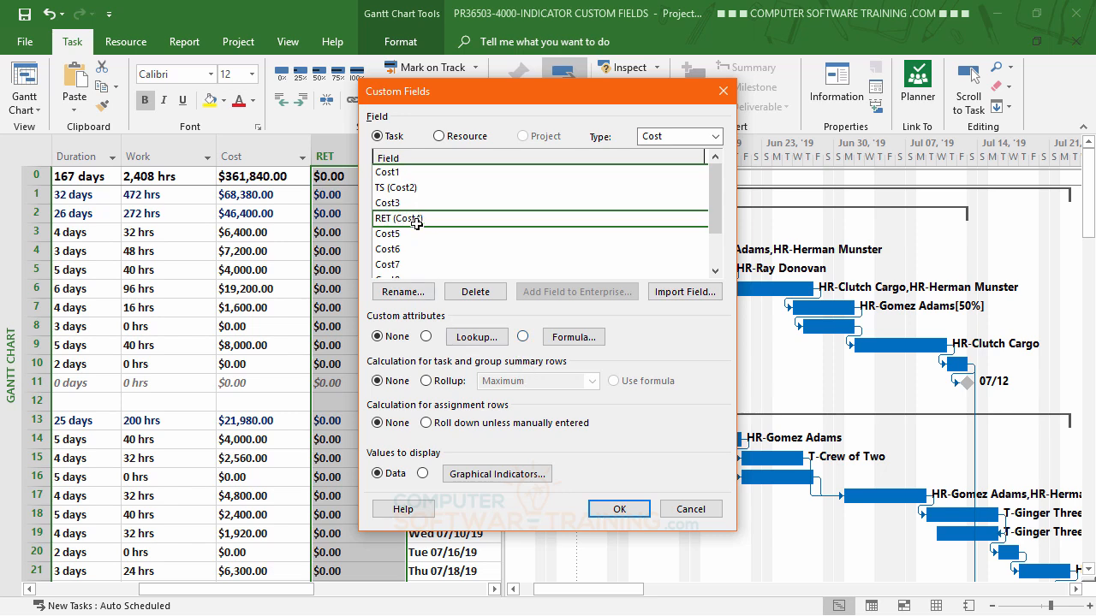
- Give the RET field the formula [Cost] *1.75 and apply it, replacing the field's existing data
left_click(571, 339)
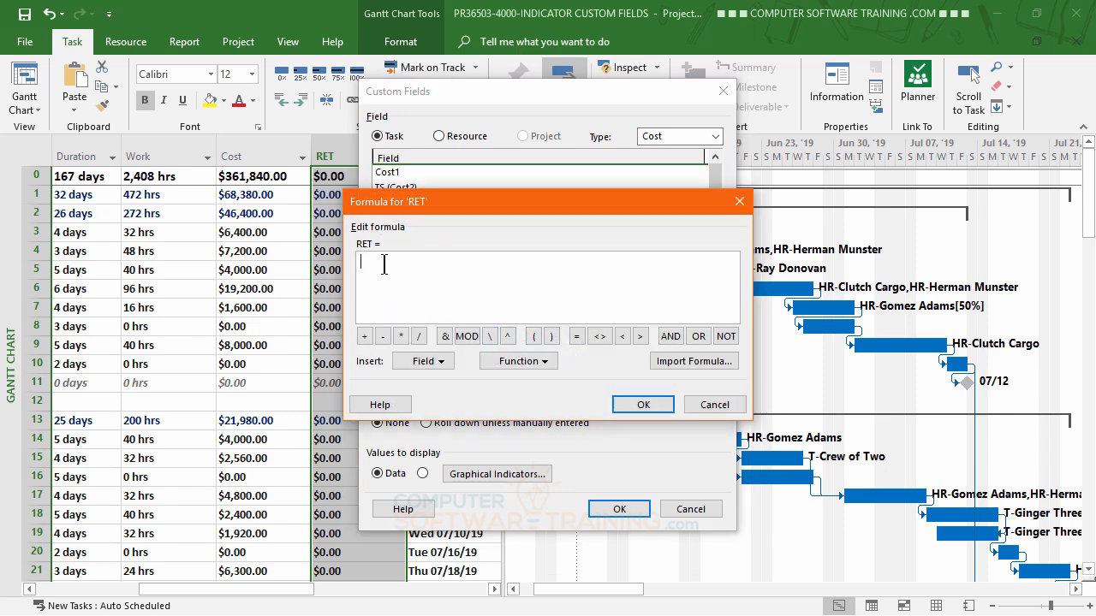
left_click(442, 363)
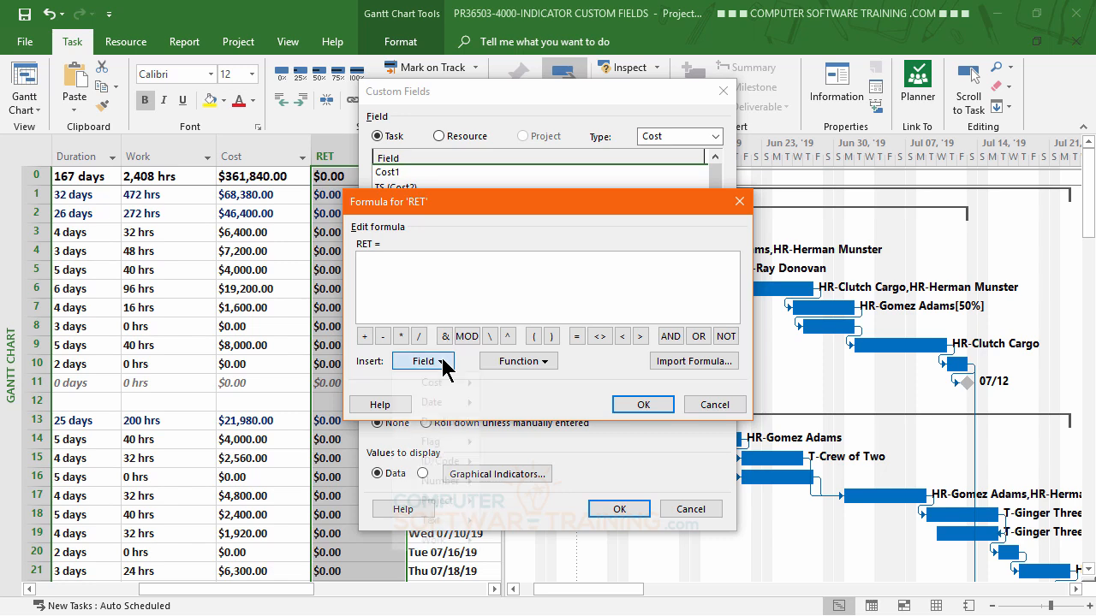
mouse_move(446, 378)
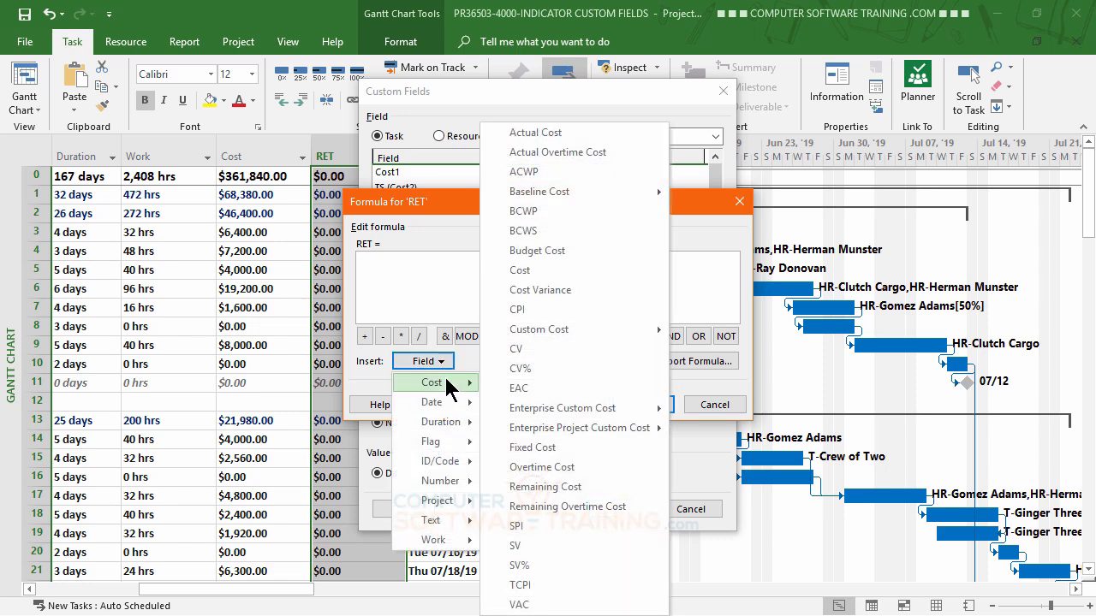
left_click(520, 270)
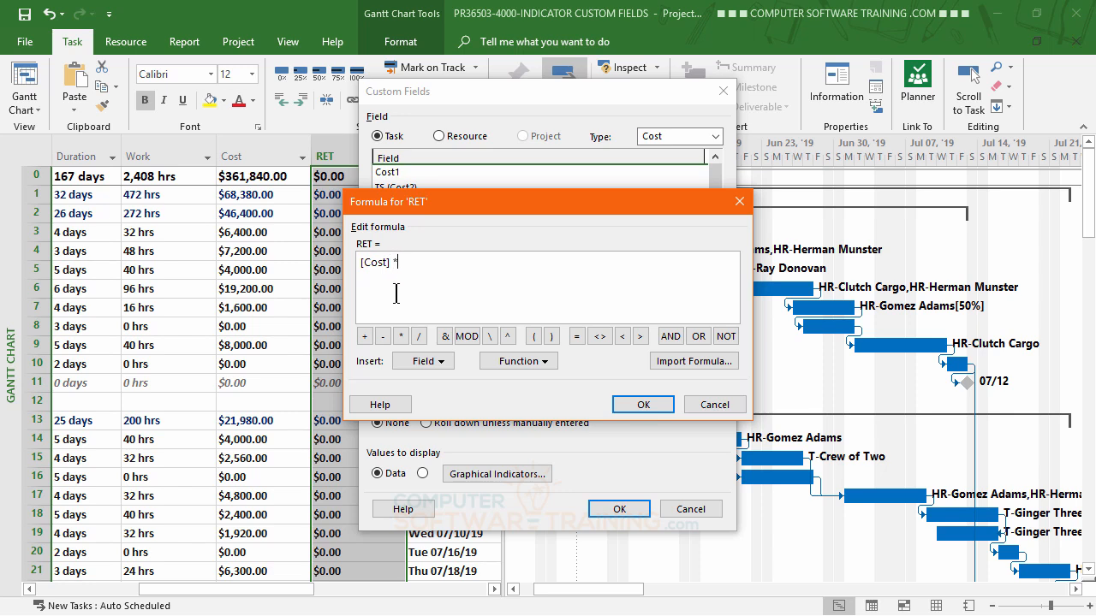
type("*1.75")
left_click(644, 407)
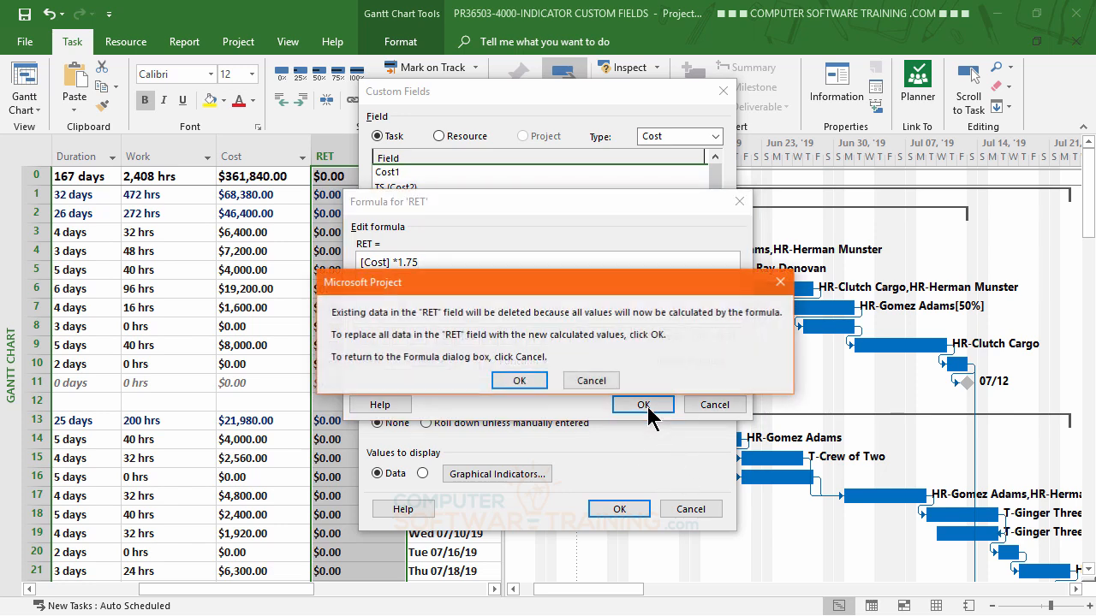
left_click(516, 382)
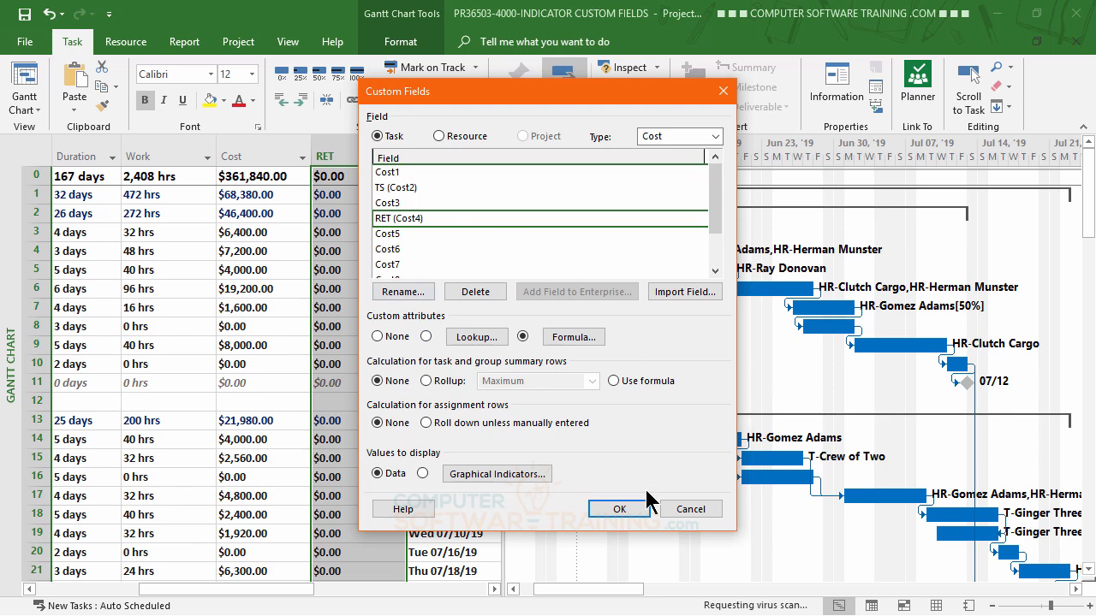
left_click(618, 510)
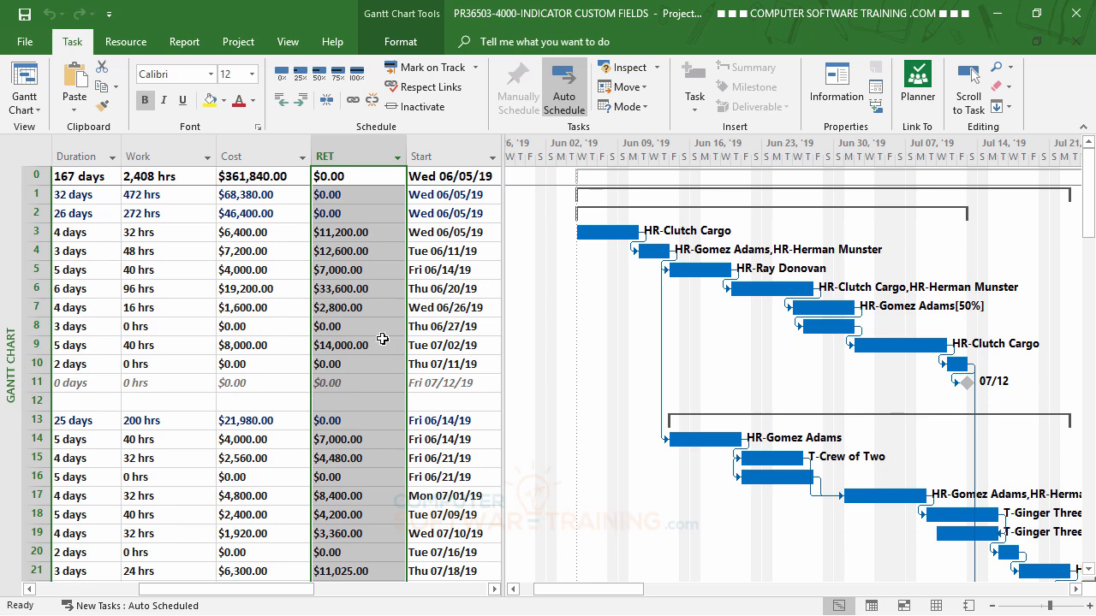
left_click(352, 233)
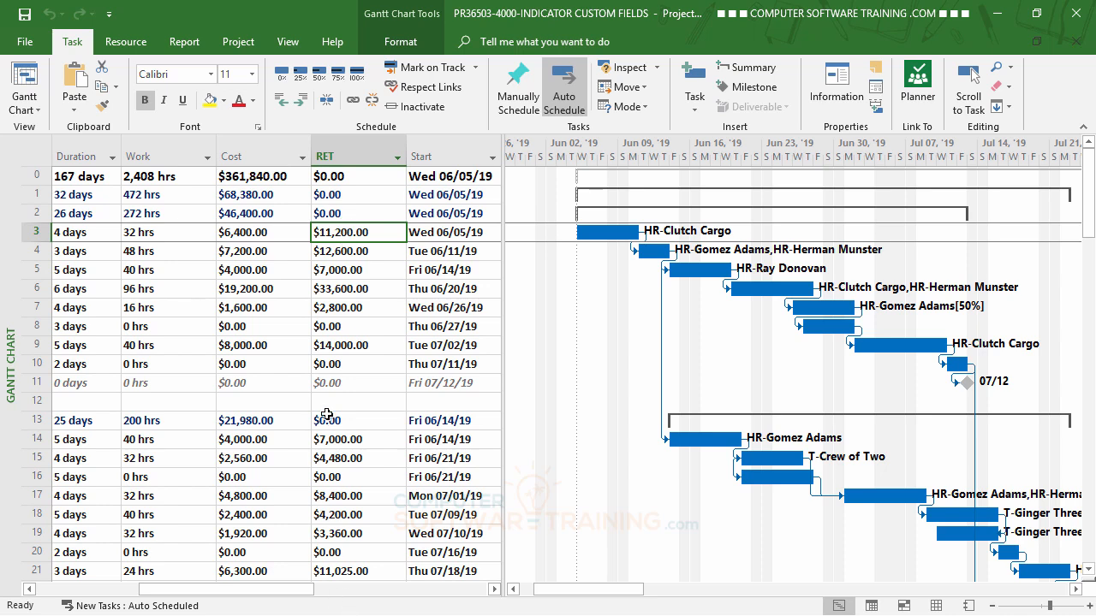
- Set the RET custom field's calculation for task and group summary rows to a Sum rollup and apply it
mouse_move(256, 592)
left_mouse_down()
mouse_move(218, 589)
mouse_move(256, 597)
left_mouse_up()
right_click(348, 151)
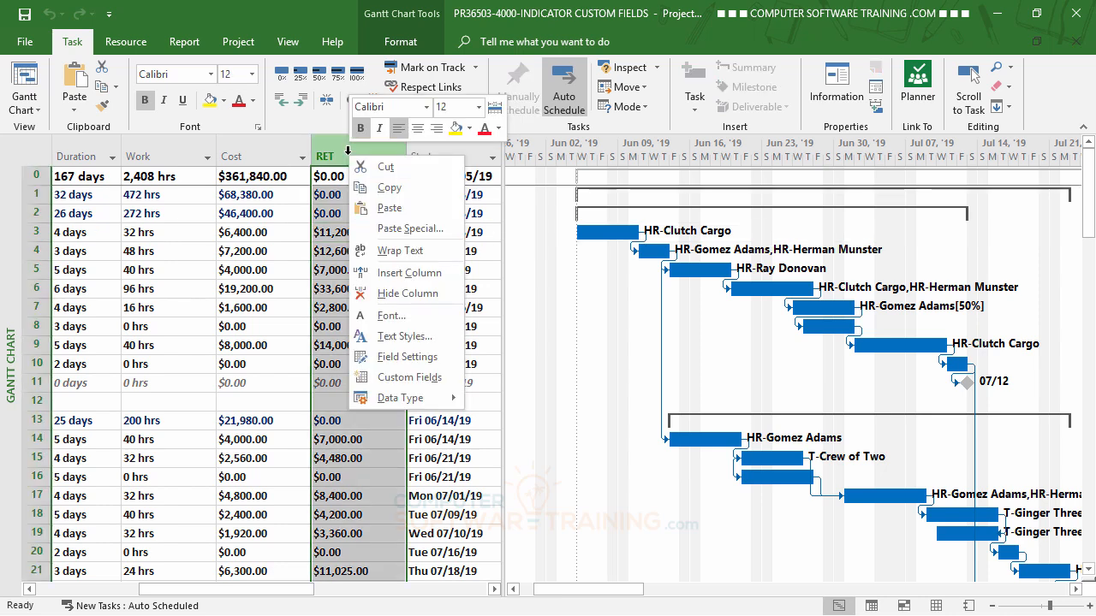
left_click(406, 380)
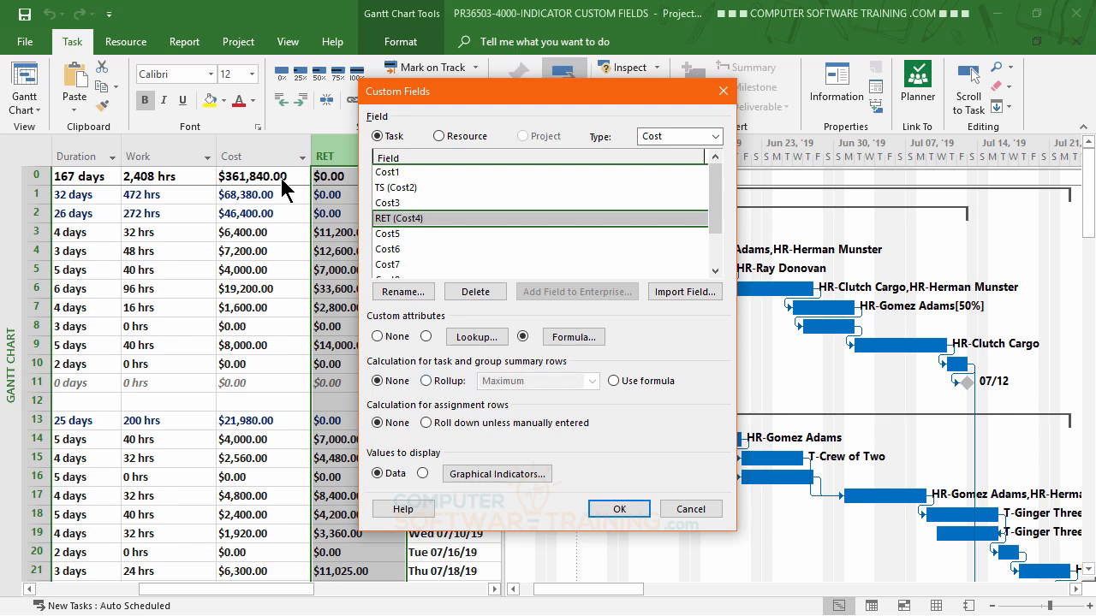
left_click(427, 382)
left_click(591, 381)
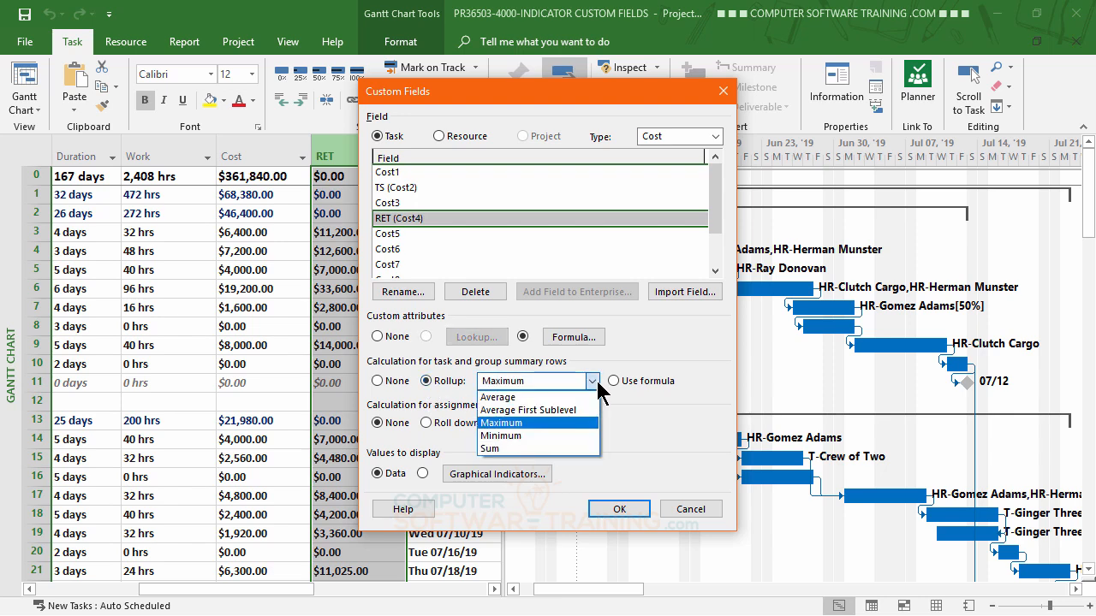
left_click(515, 446)
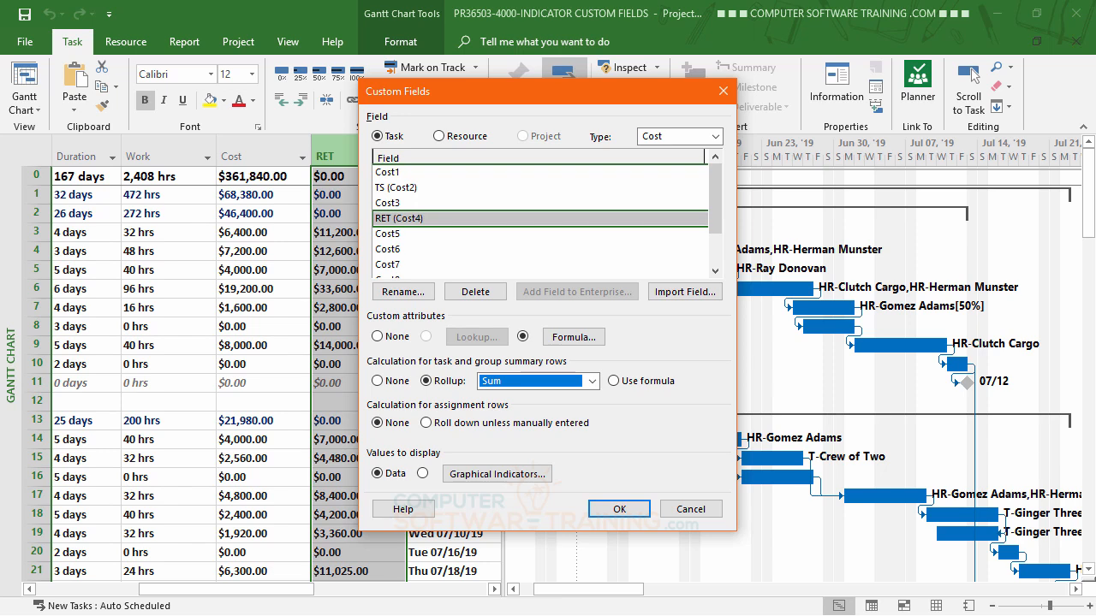
left_click(628, 512)
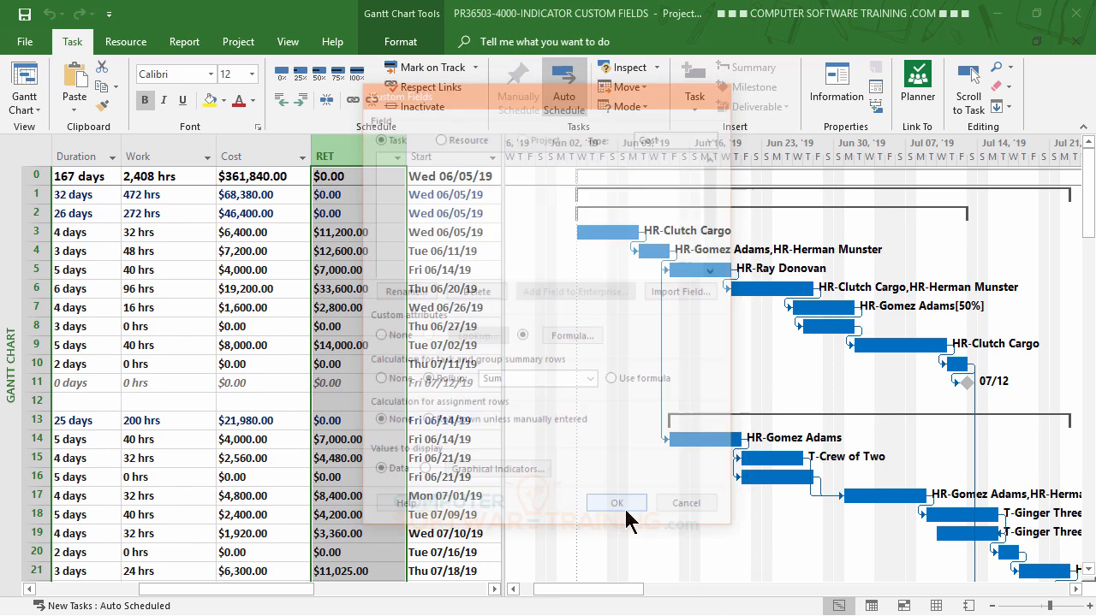
left_click(265, 305)
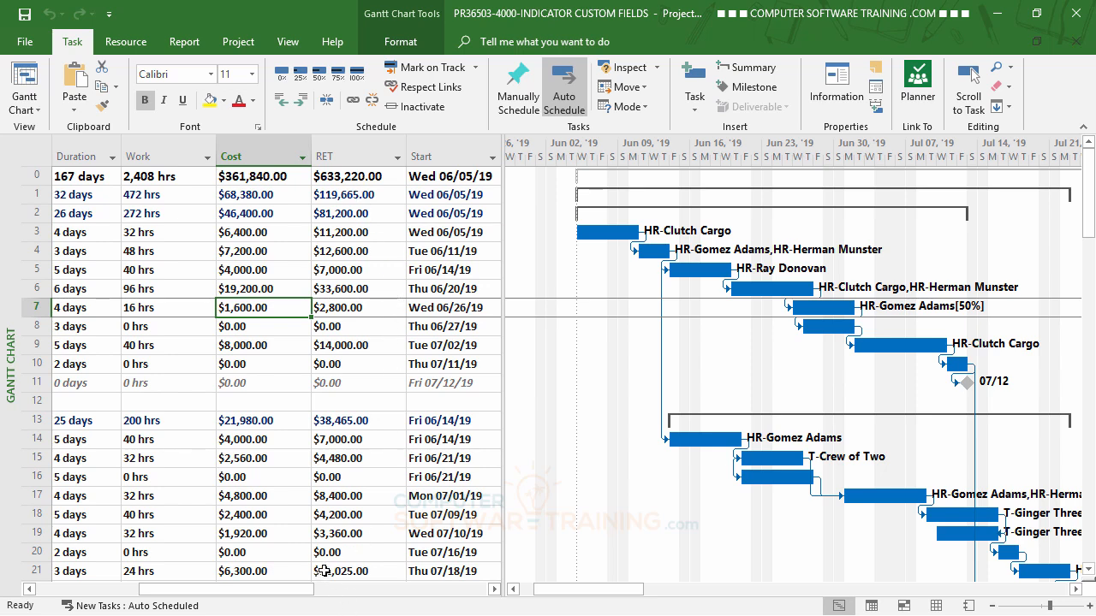
mouse_move(252, 590)
left_mouse_down()
mouse_move(209, 592)
mouse_move(273, 594)
left_mouse_up()
left_click_drag(269, 595, 178, 594)
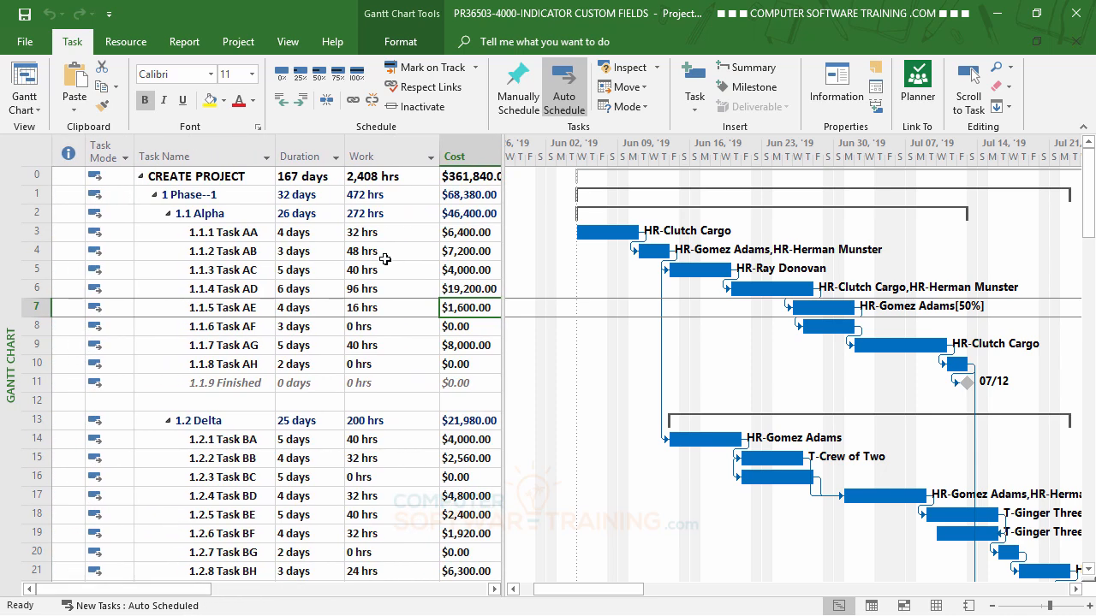